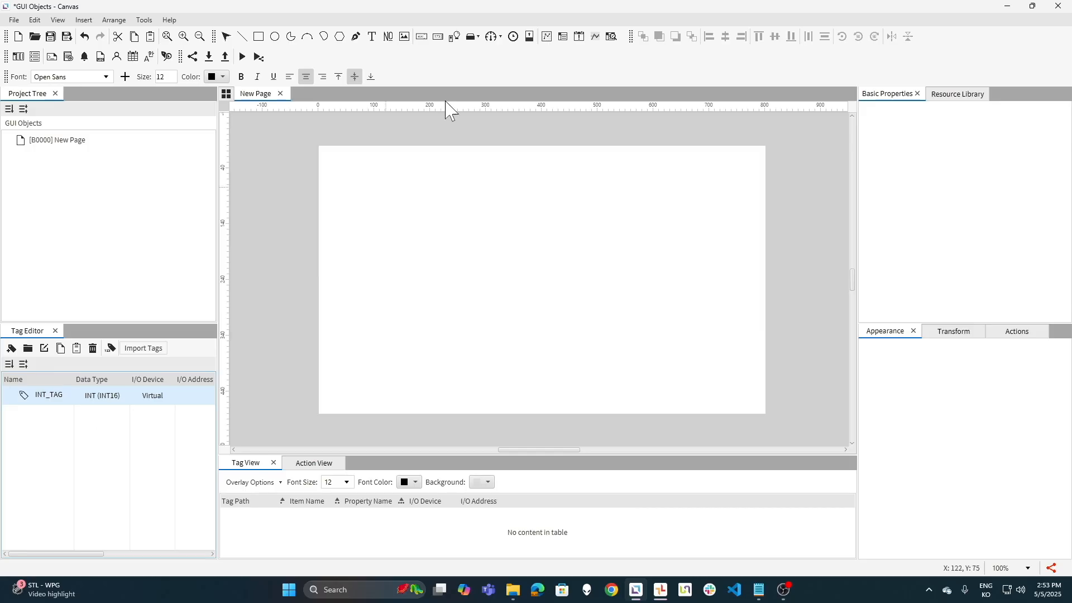
Add a numeric text object about 279 × 101 in the page's upper-left area and bind its value to INT_TAG.
click(388, 36)
click(420, 193)
drag(420, 194, 489, 218)
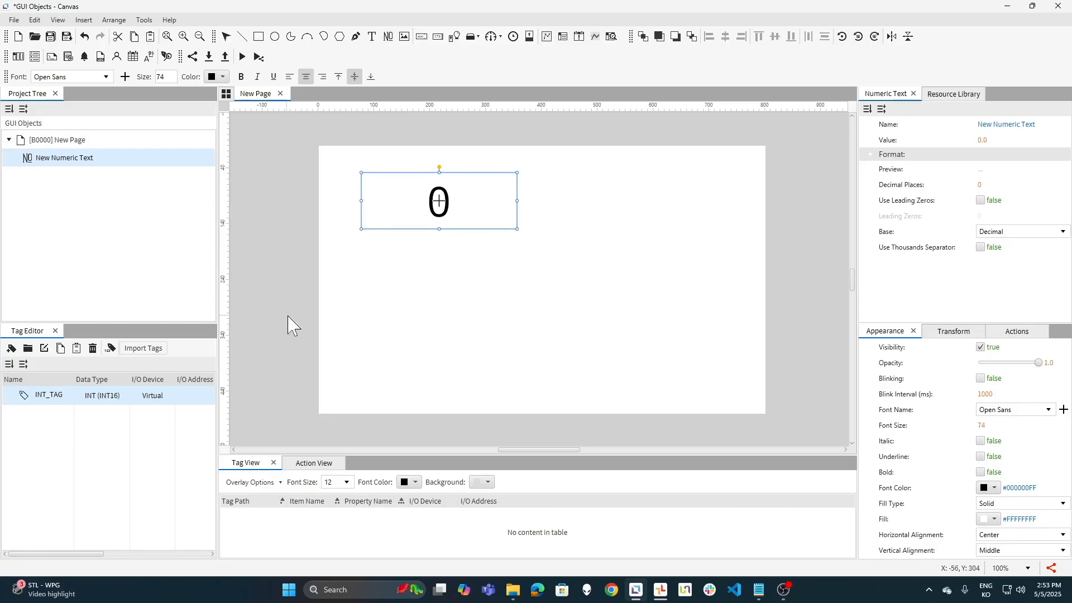
drag(58, 398, 407, 220)
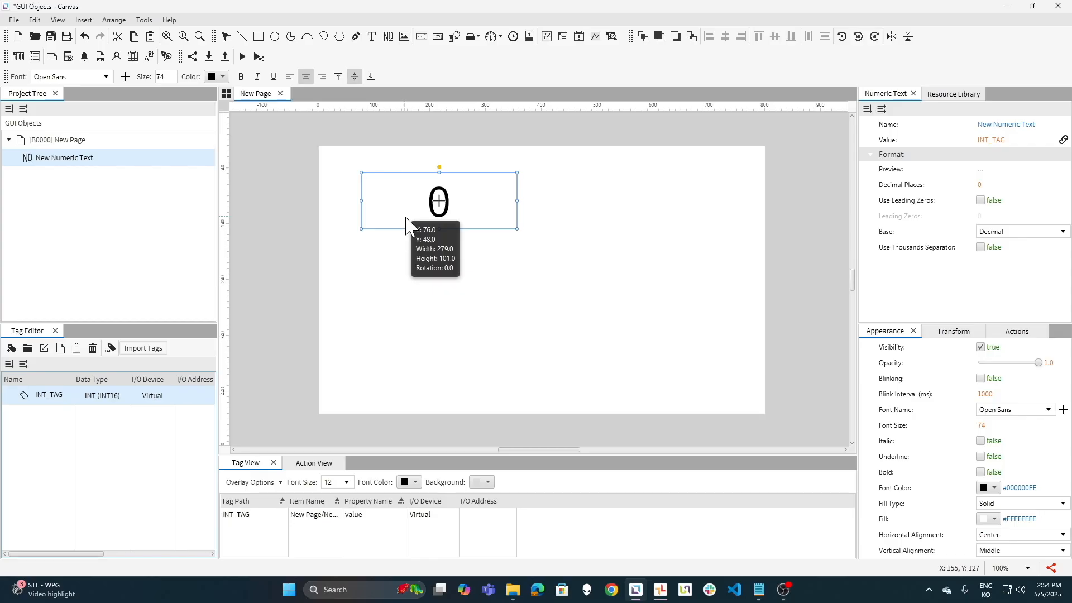
Launch the offline simulator for the project, saving the unsaved changes first.
click(151, 19)
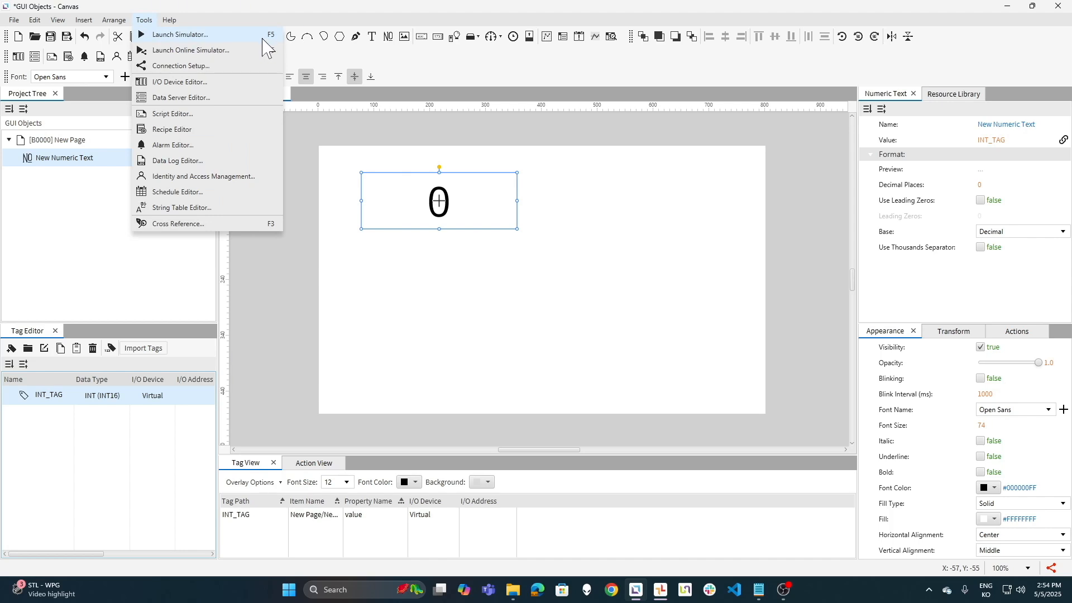
click(314, 120)
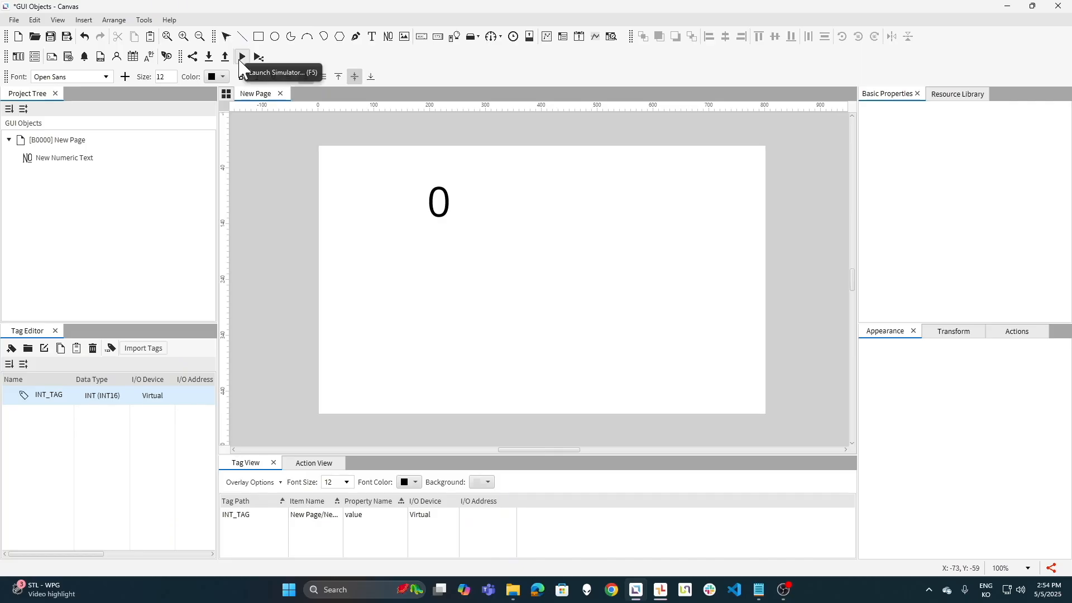
click(241, 57)
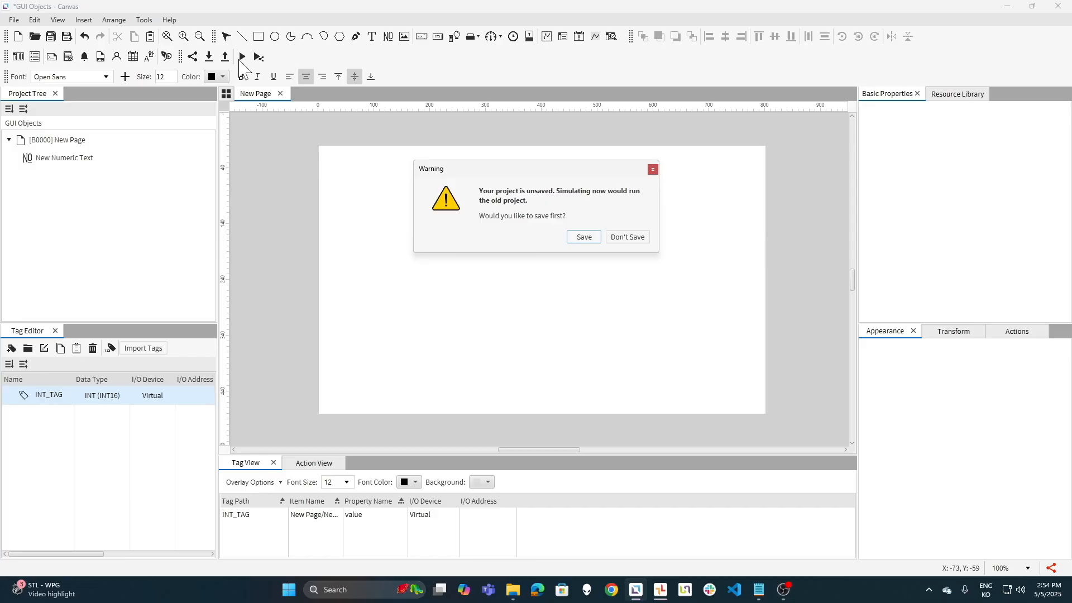
click(584, 239)
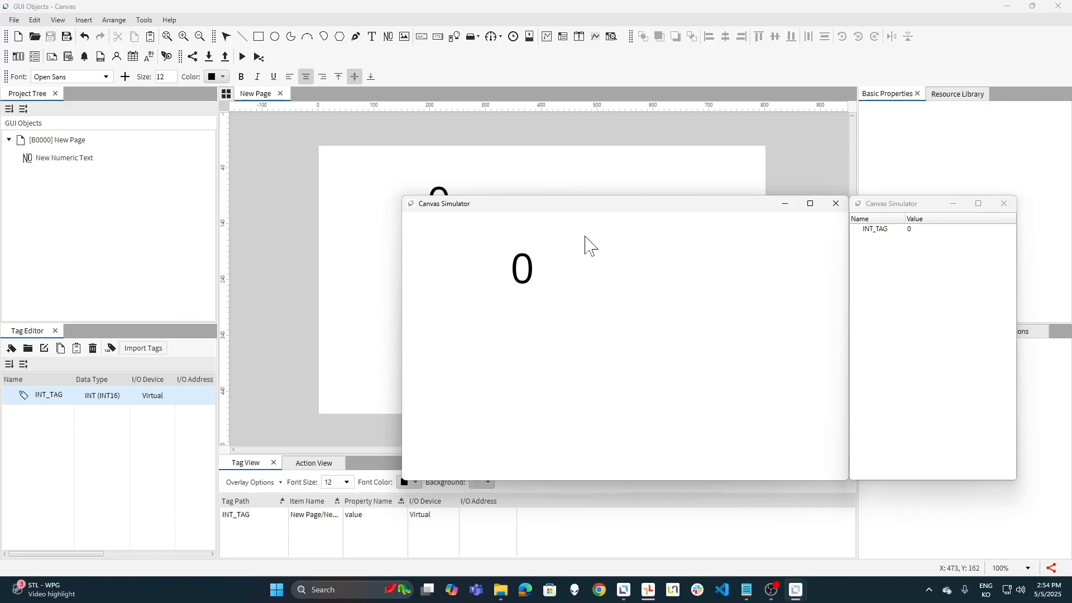
Test the numeric text by setting INT_TAG to 235 and 500 in the simulator, and close the simulator.
double_click(910, 230)
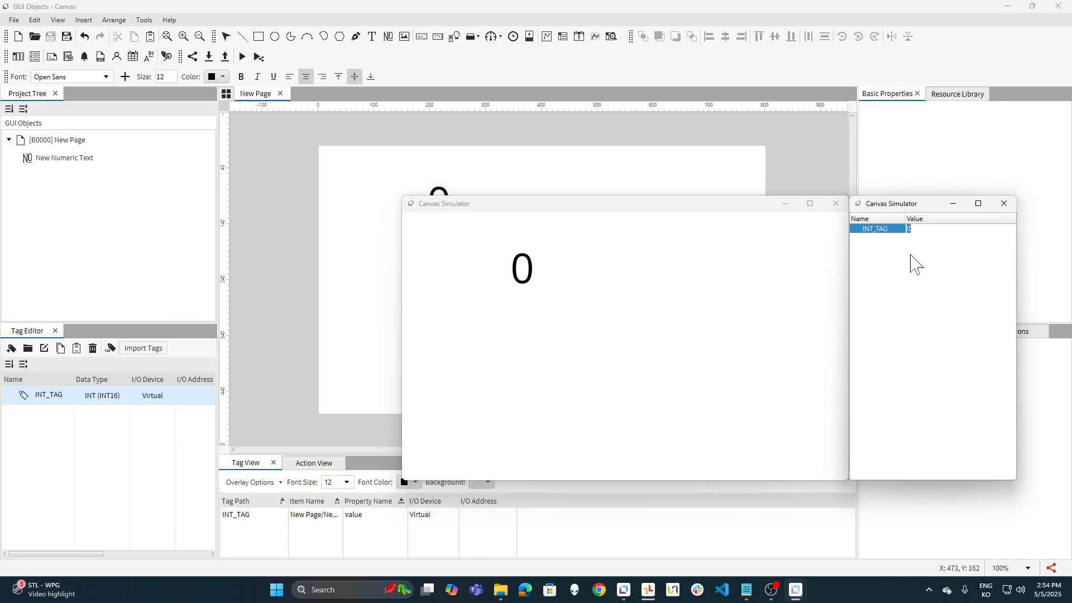
text(235)
key(Return)
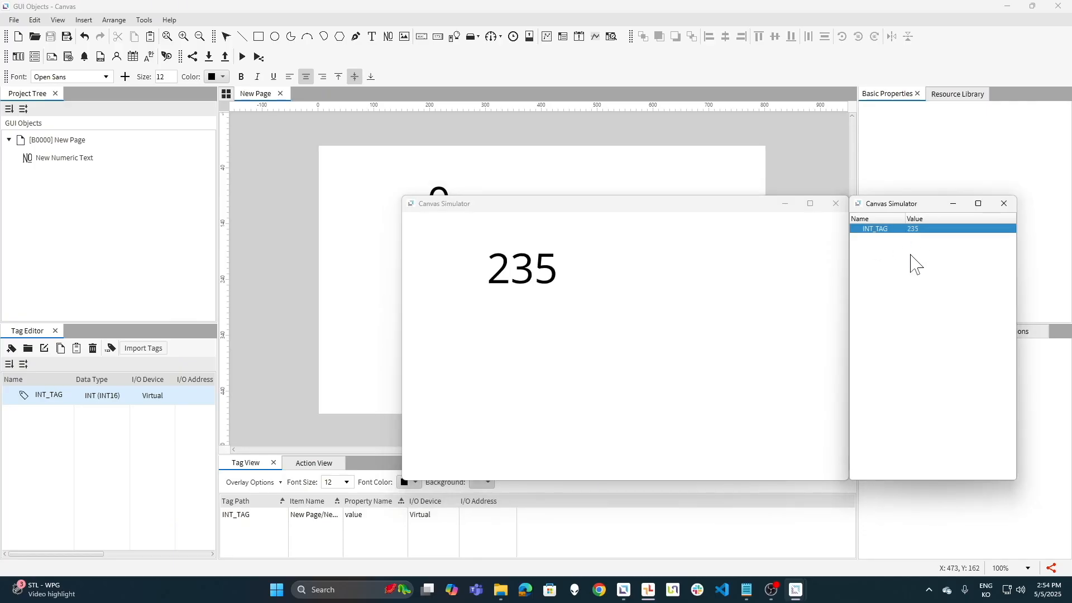
double_click(926, 228)
text(500)
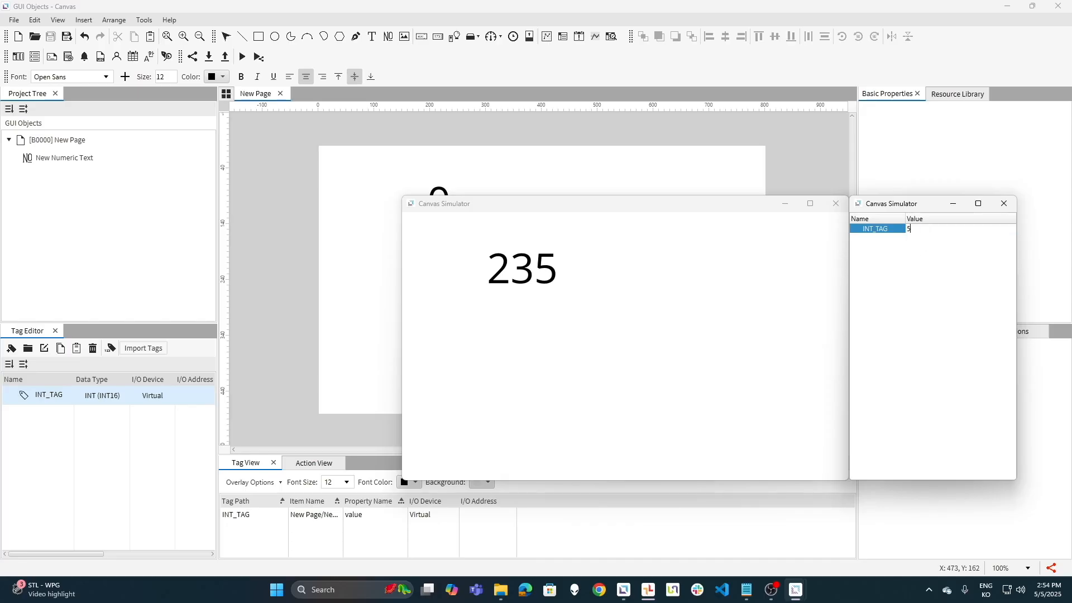
key(Return)
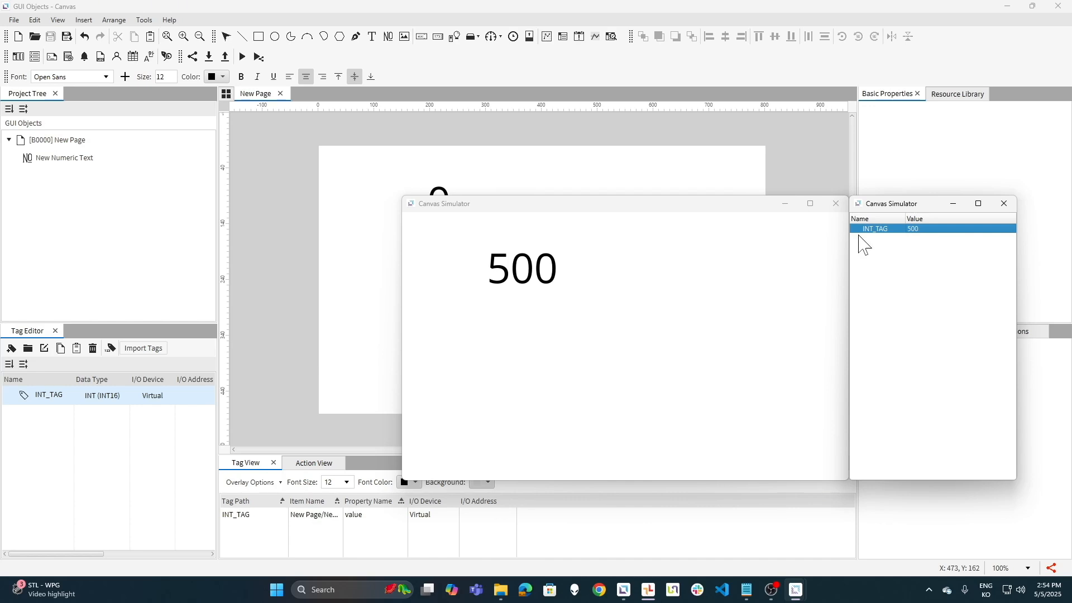
click(835, 204)
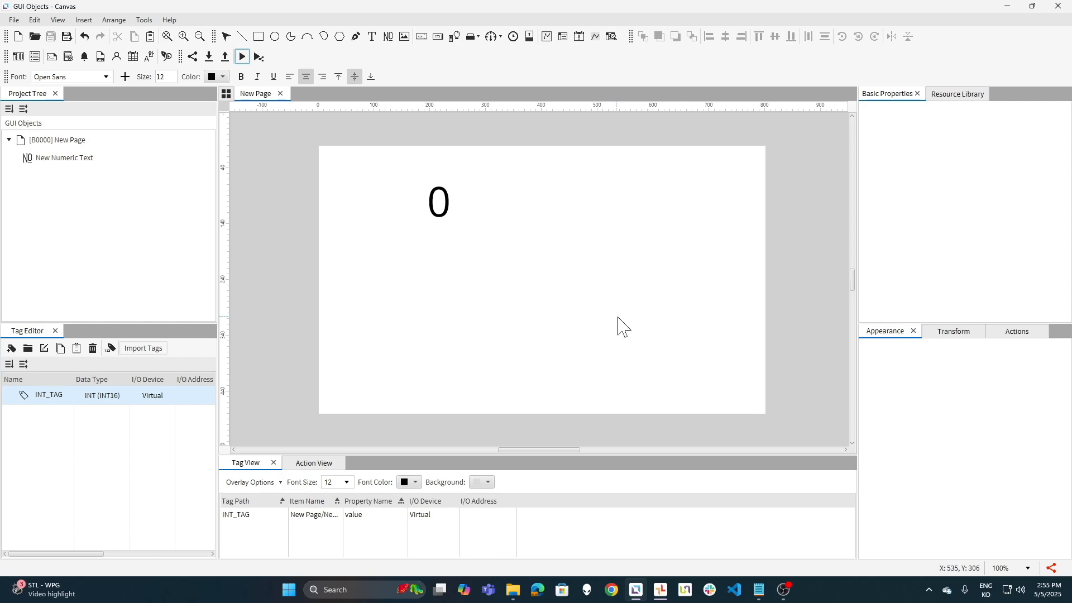
Review the TEST_PLC protocol, PLC type and Ethernet settings in the I/O Device Editor, and close it.
click(143, 20)
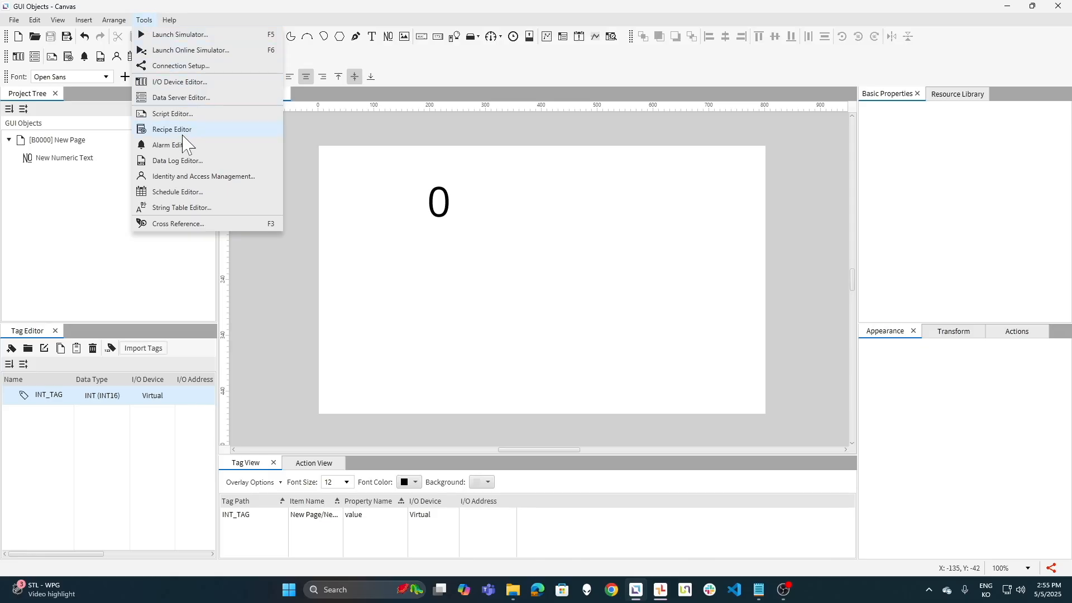
click(202, 84)
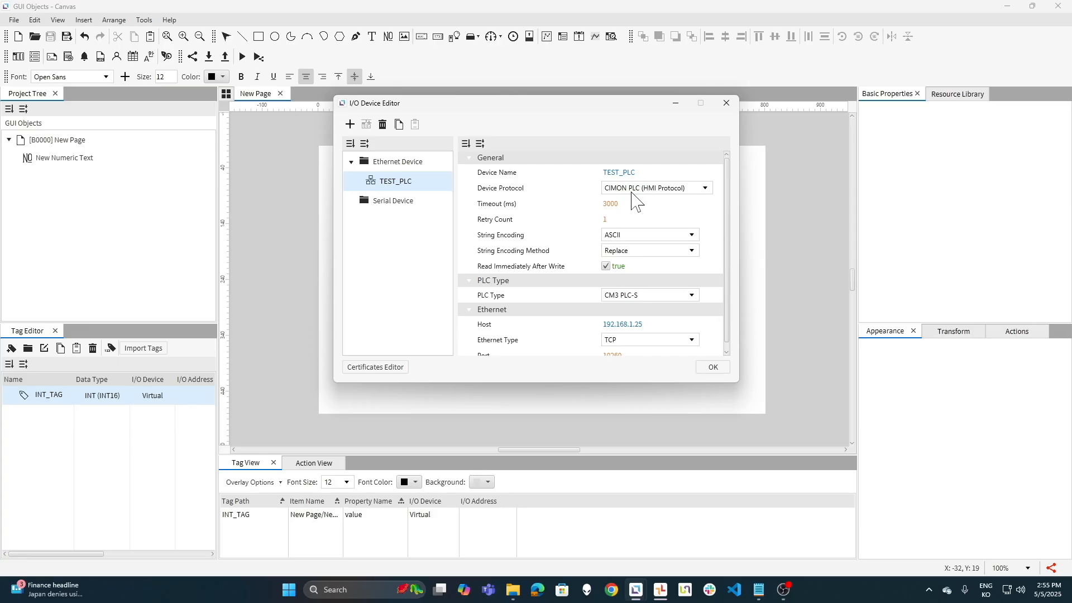
scroll(661, 218, down, 1)
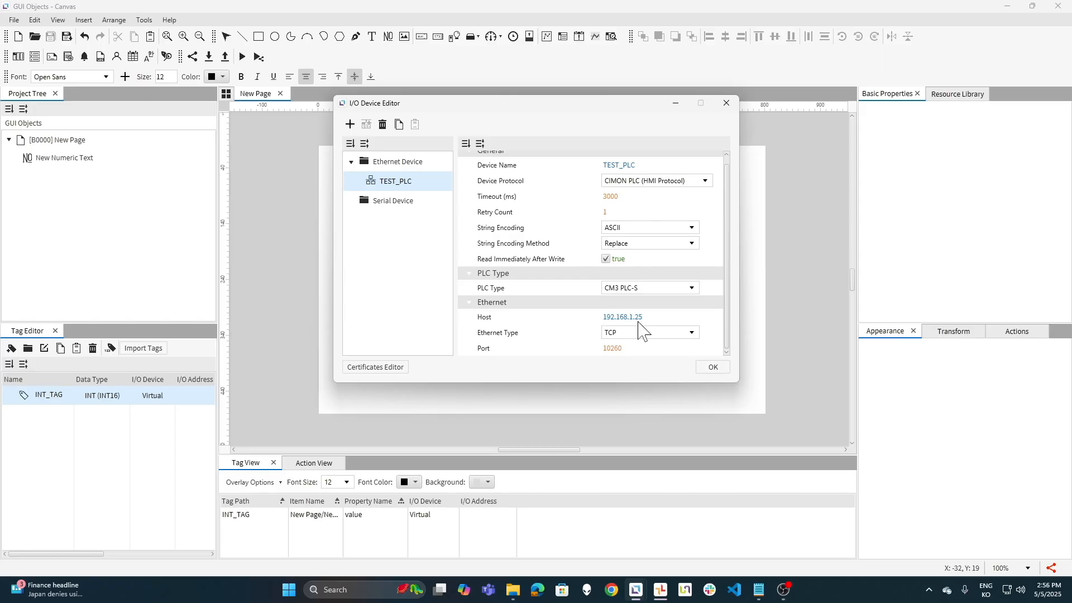
click(714, 368)
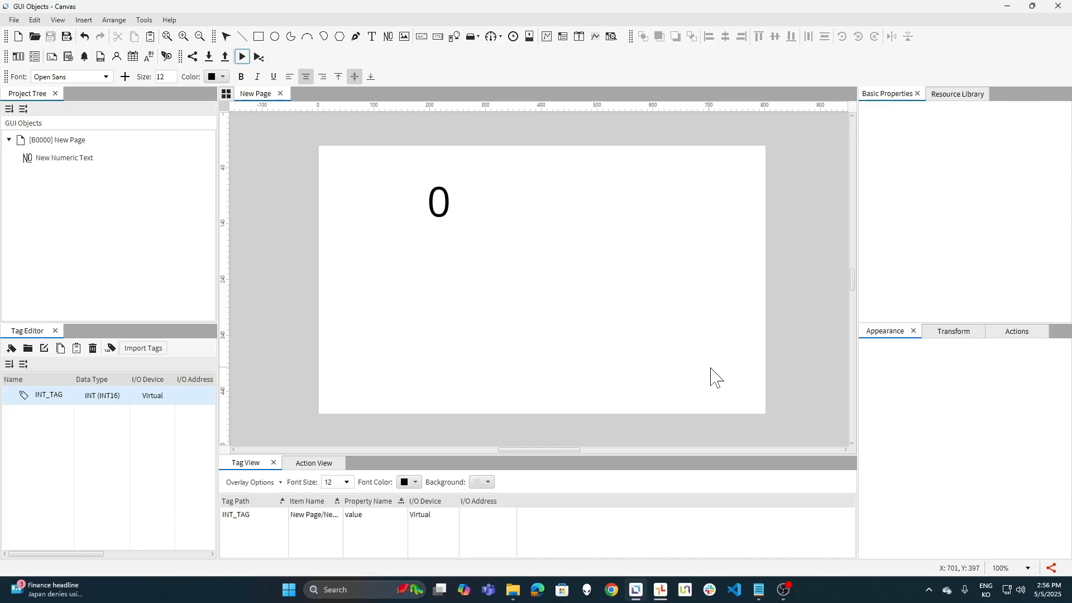
Switch to CICON to examine the ladder rung that increments D10, and return to Canvas.
click(661, 589)
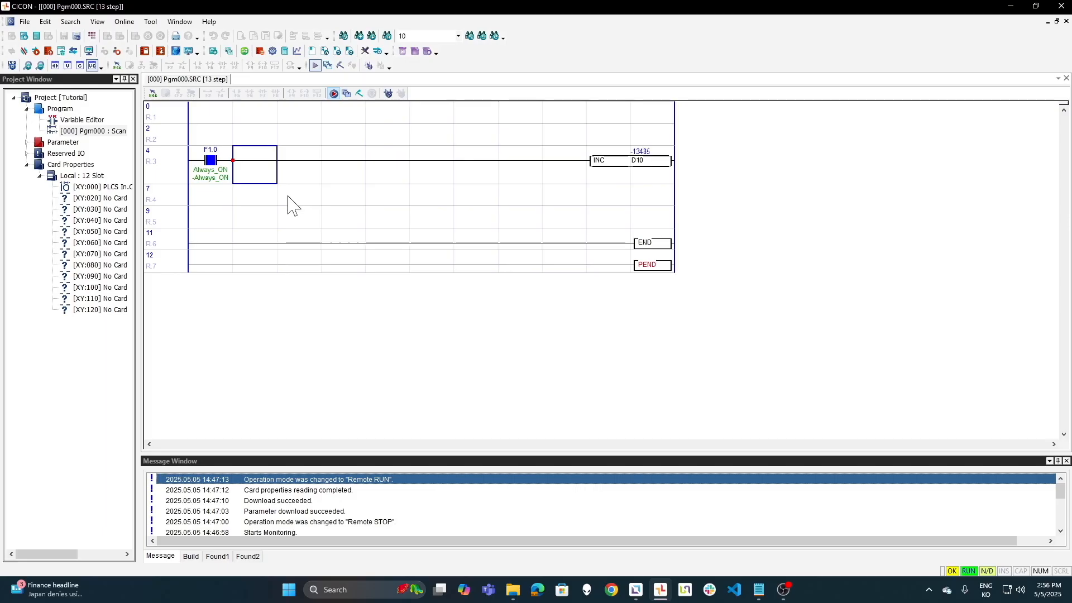
mouse_move(636, 174)
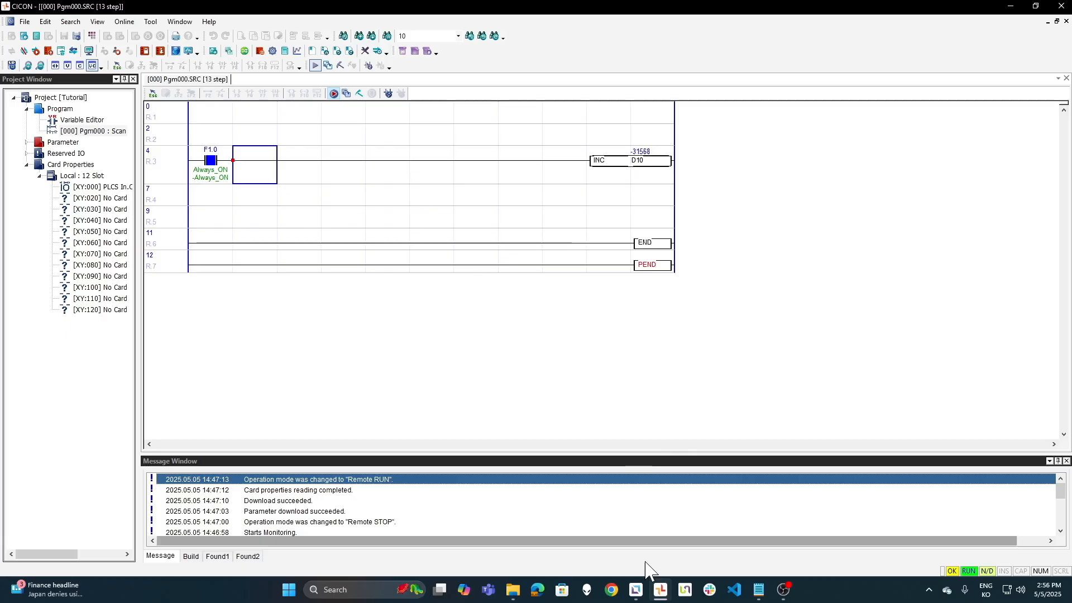
click(638, 590)
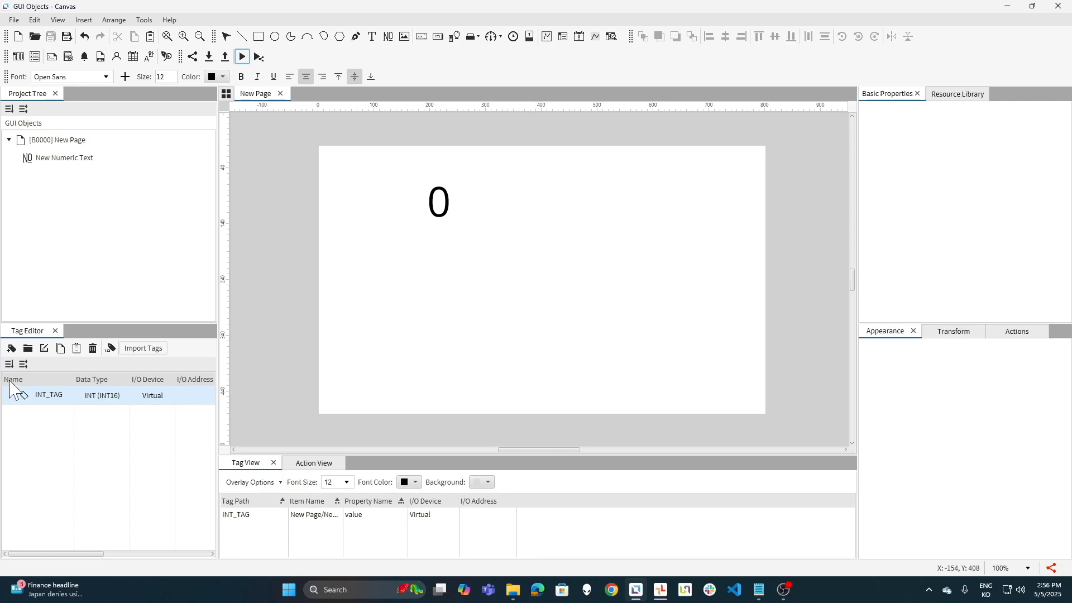
Create a tag named REAL_TAG with data type INT (INT16), I/O device TEST_PLC and I/O address D10.
click(11, 349)
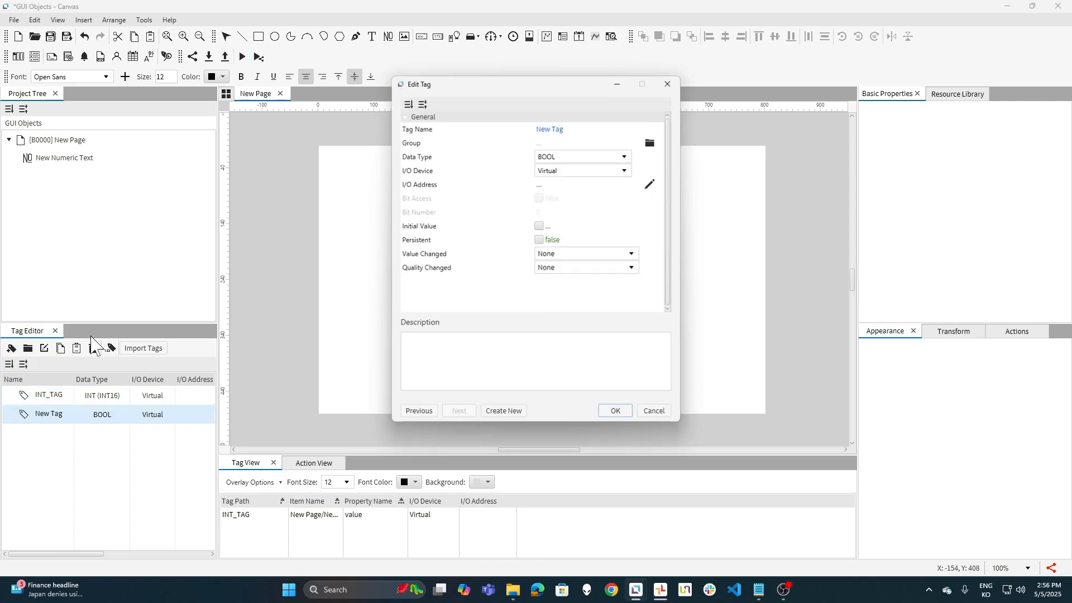
click(553, 130)
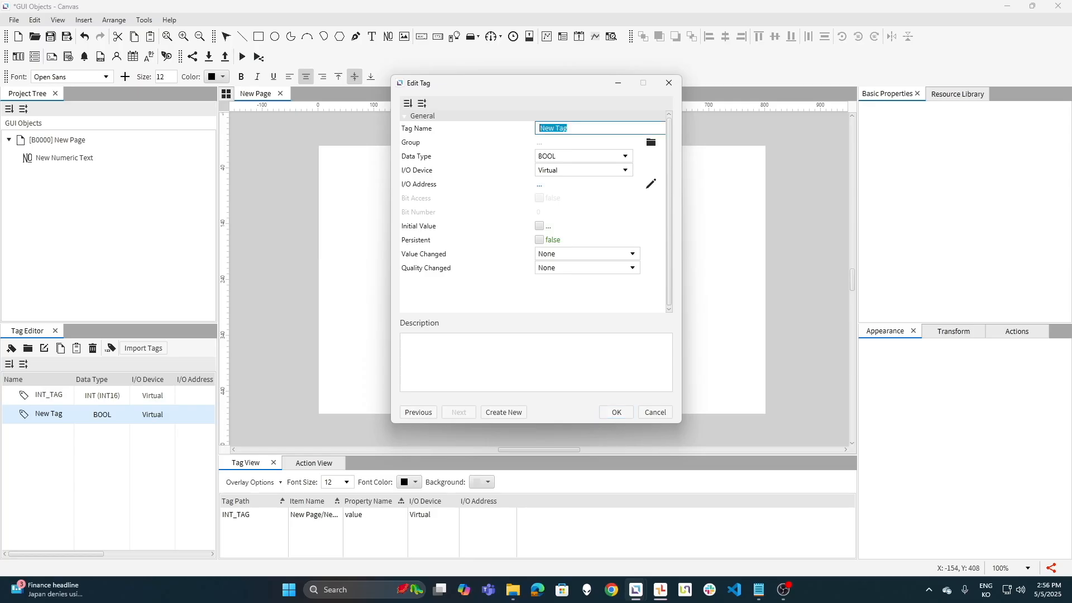
text(REAL_TAG)
click(596, 157)
click(574, 229)
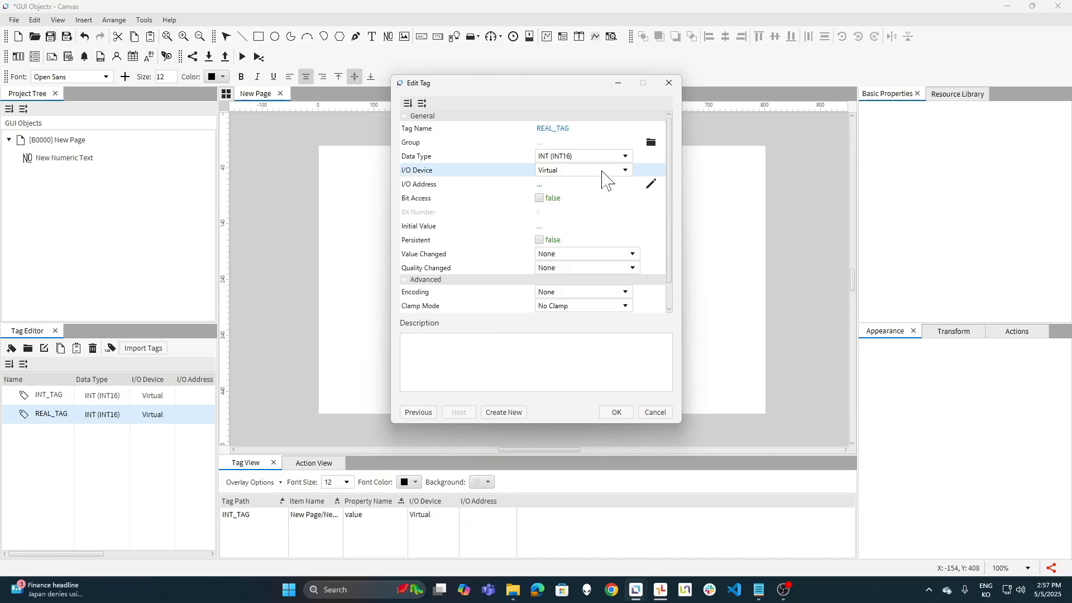
click(603, 172)
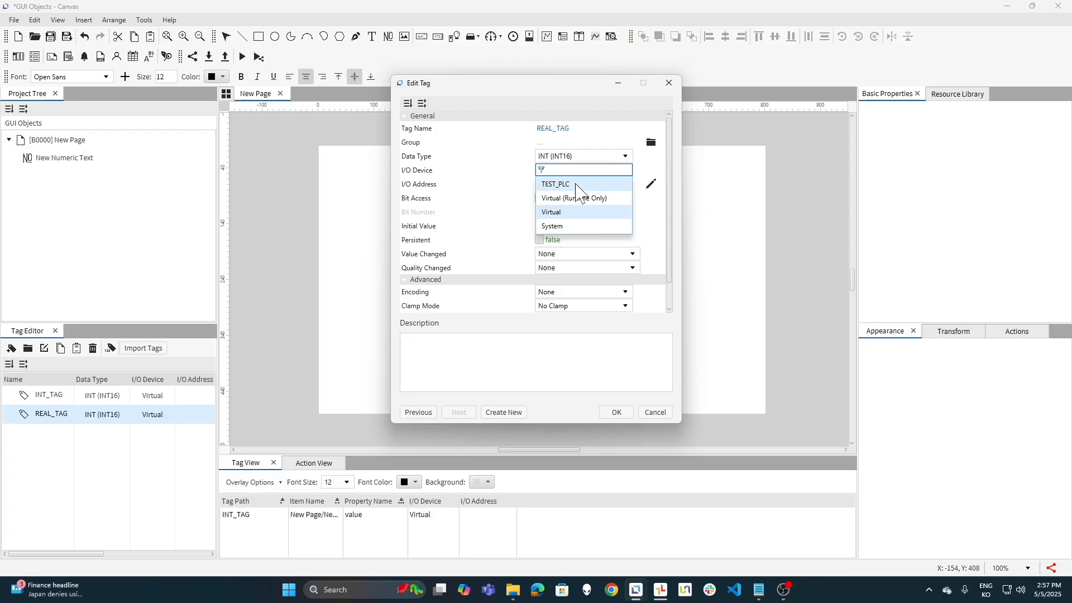
click(577, 185)
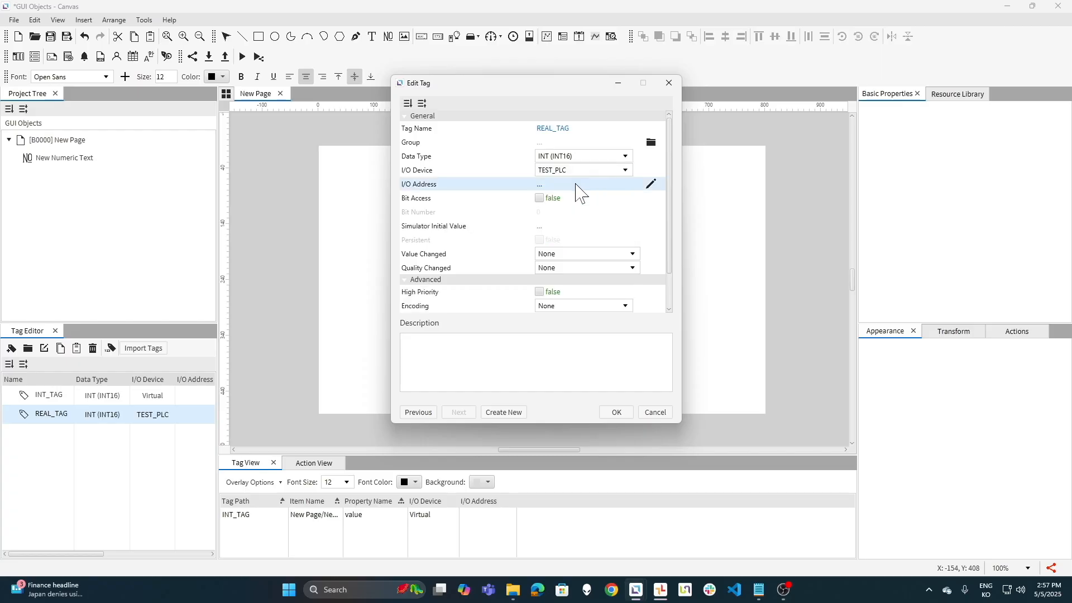
click(541, 186)
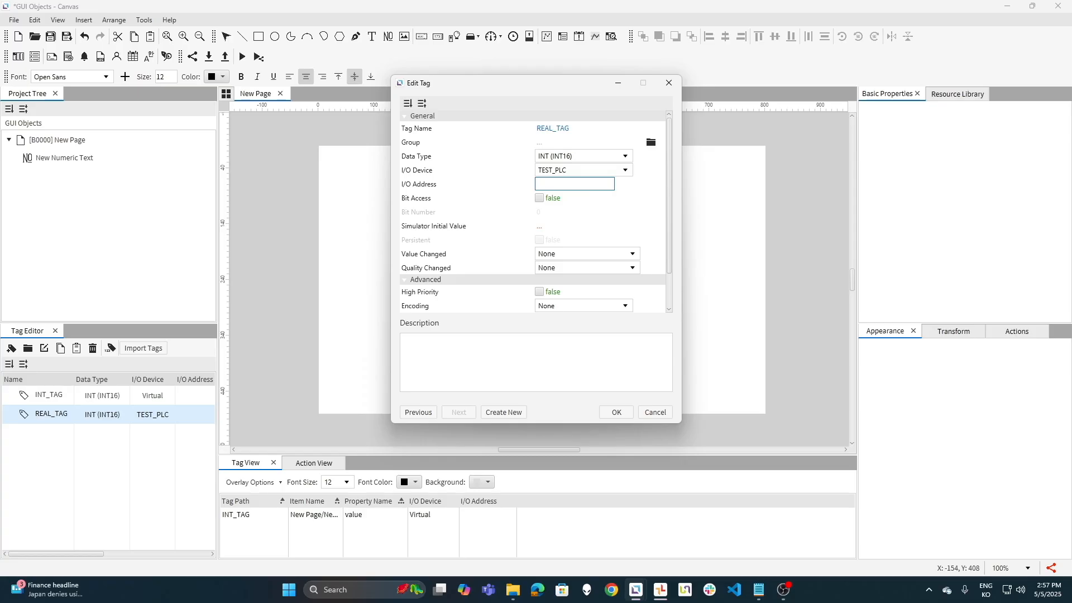
text(D10)
click(616, 412)
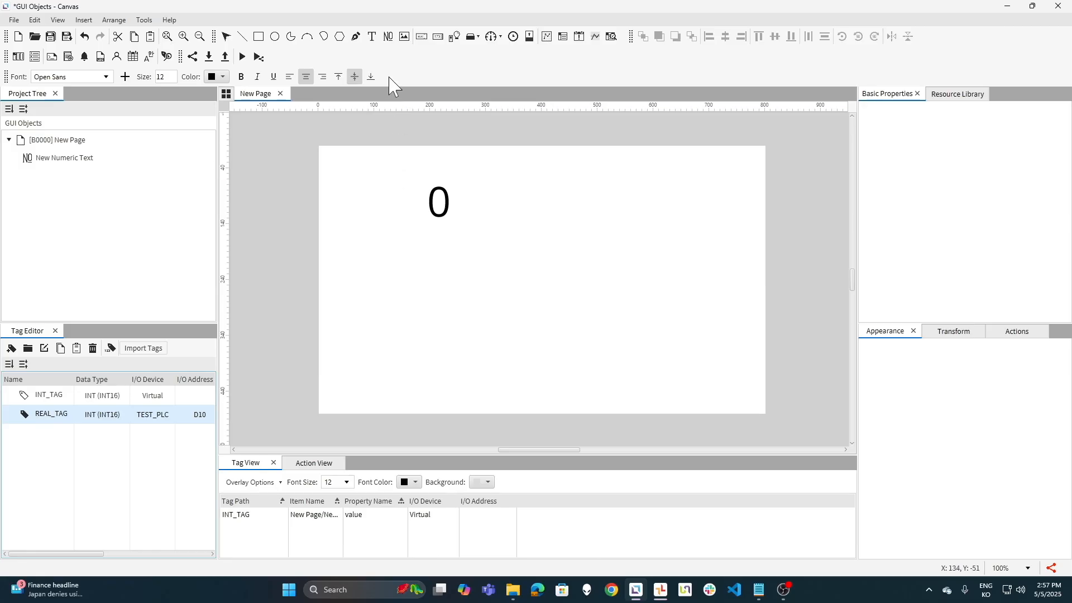
Add a second numeric text object about 239 × 93 in the page's lower-right area and bind its value to REAL_TAG.
drag(516, 291, 650, 341)
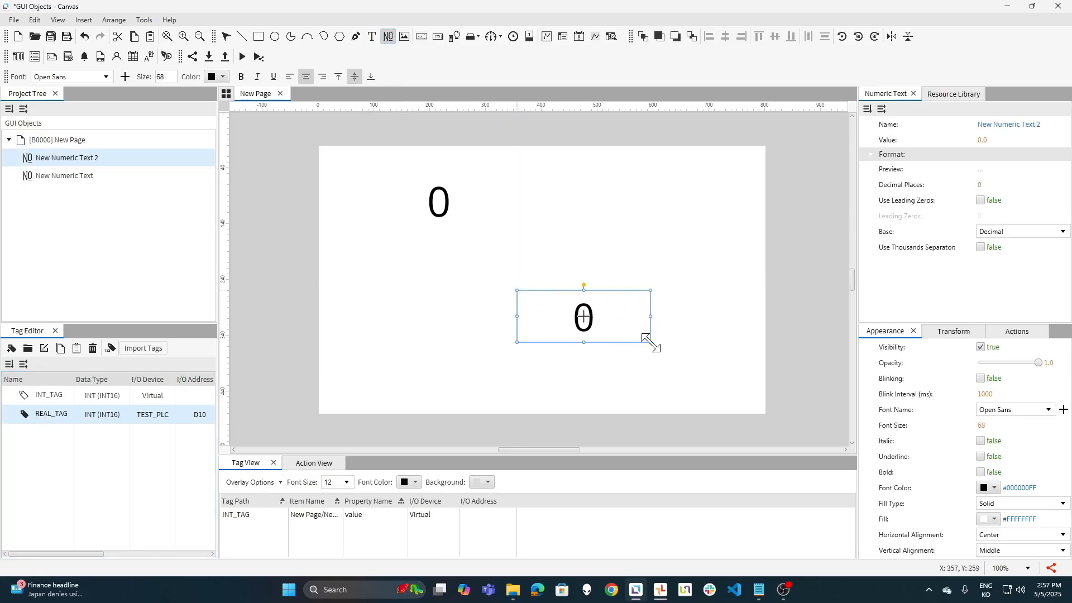
drag(60, 424, 545, 340)
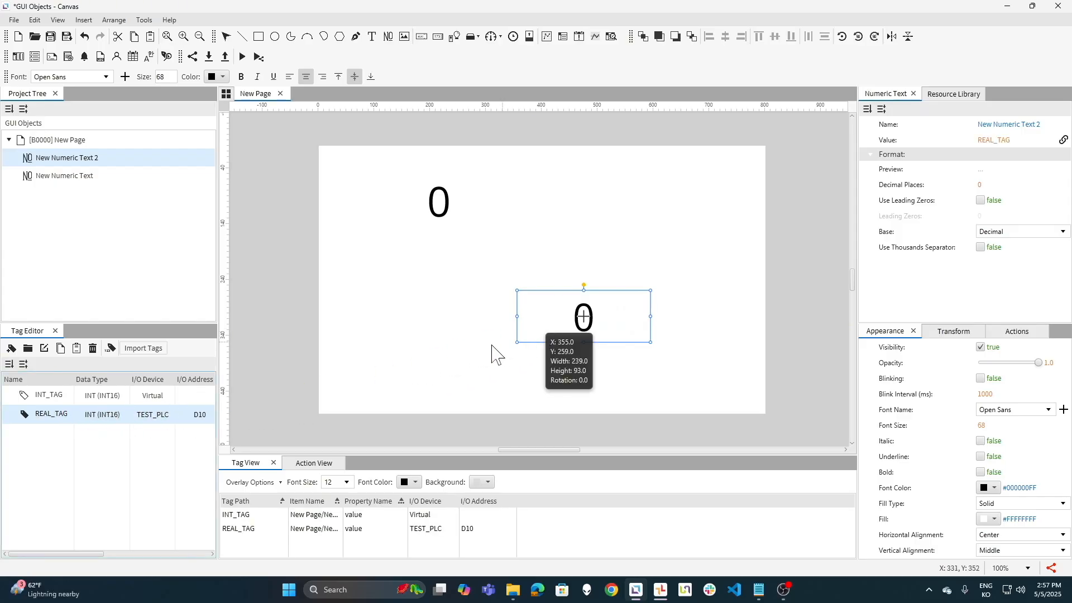
Save the project and run it in the online simulator to check the live REAL_TAG value, closing the simulator when done.
click(143, 20)
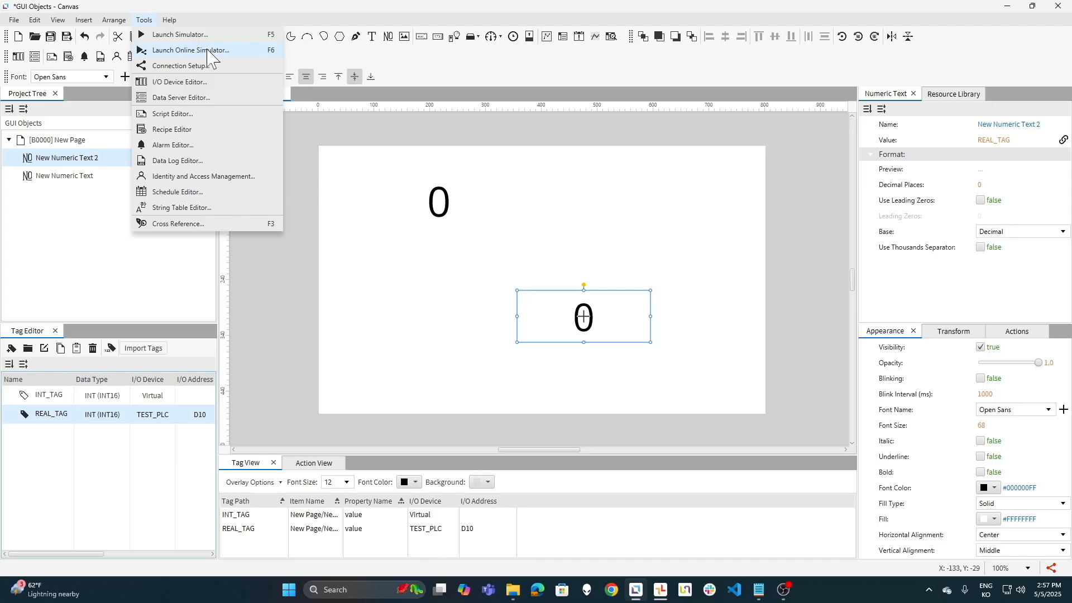
click(295, 109)
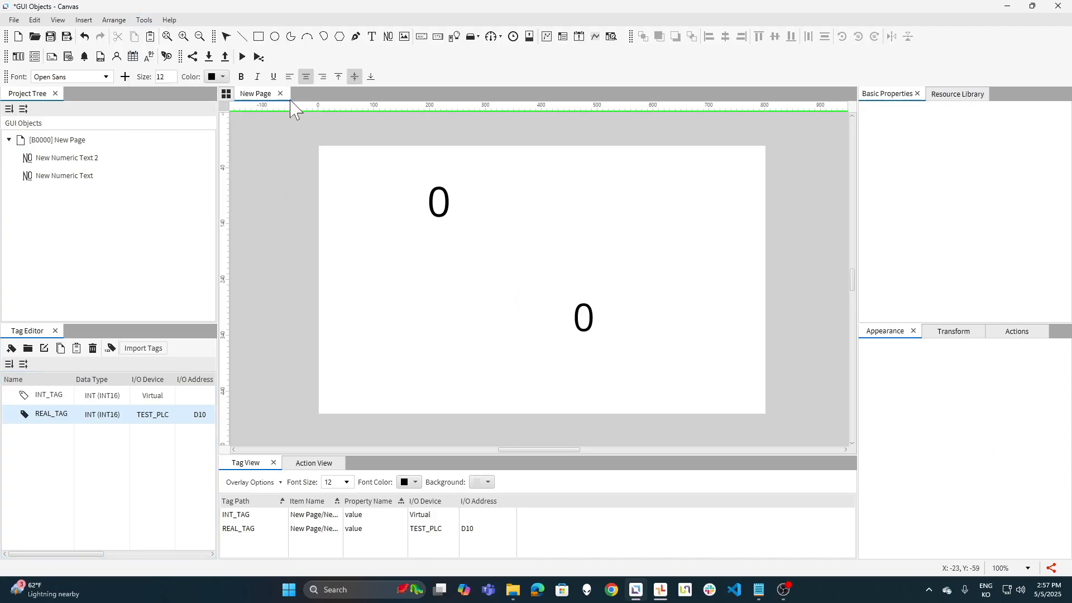
click(262, 57)
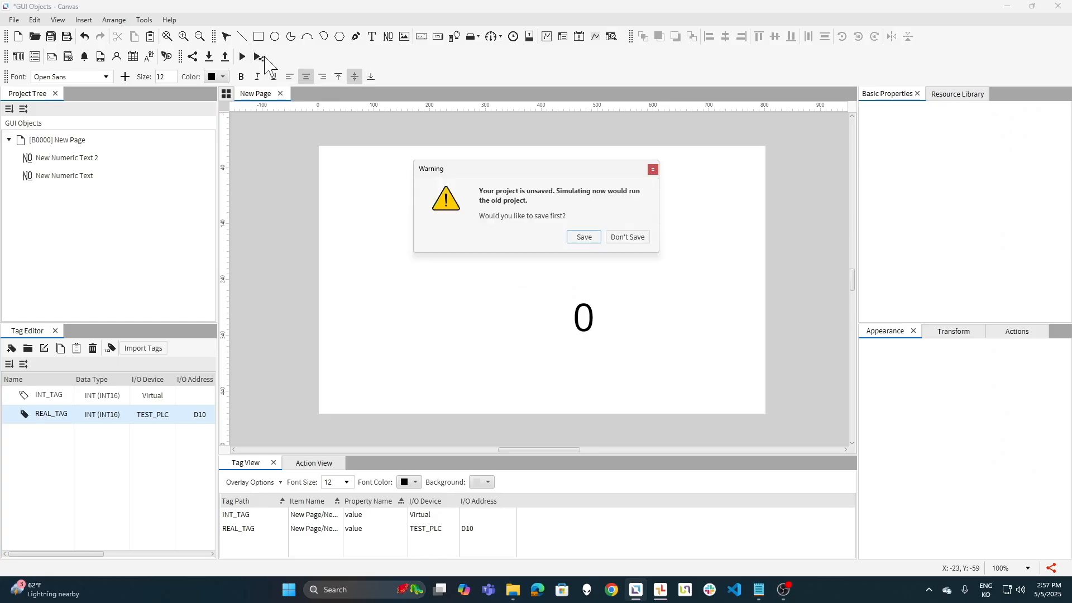
click(581, 237)
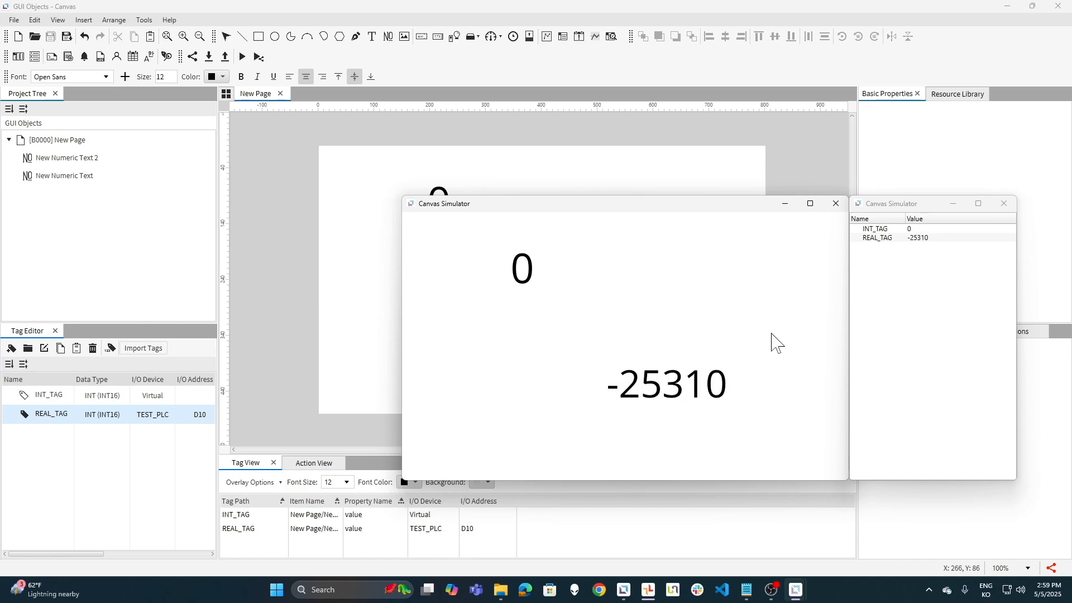
click(836, 203)
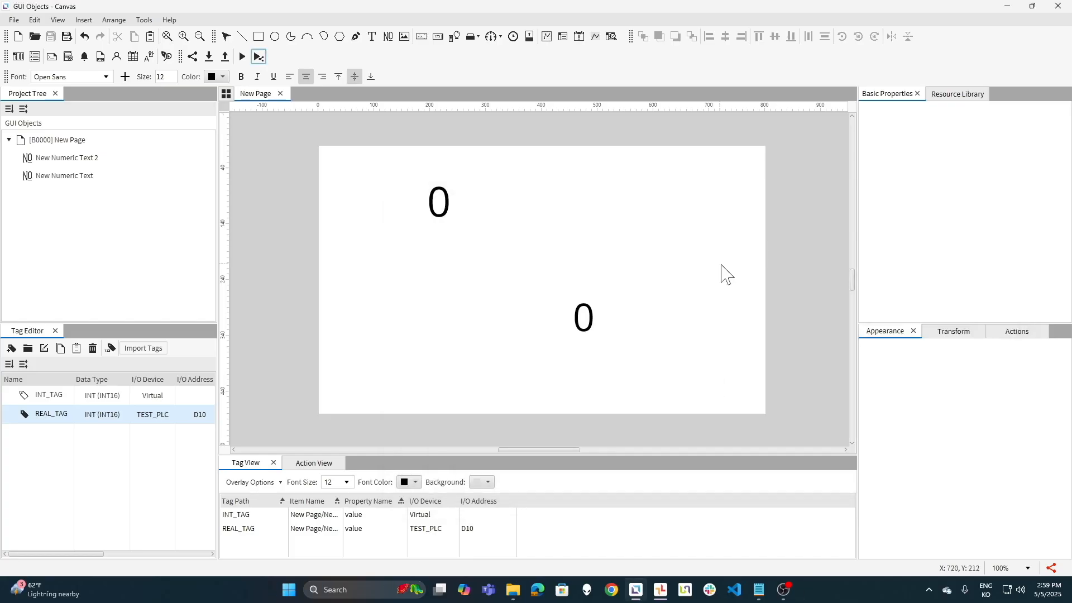